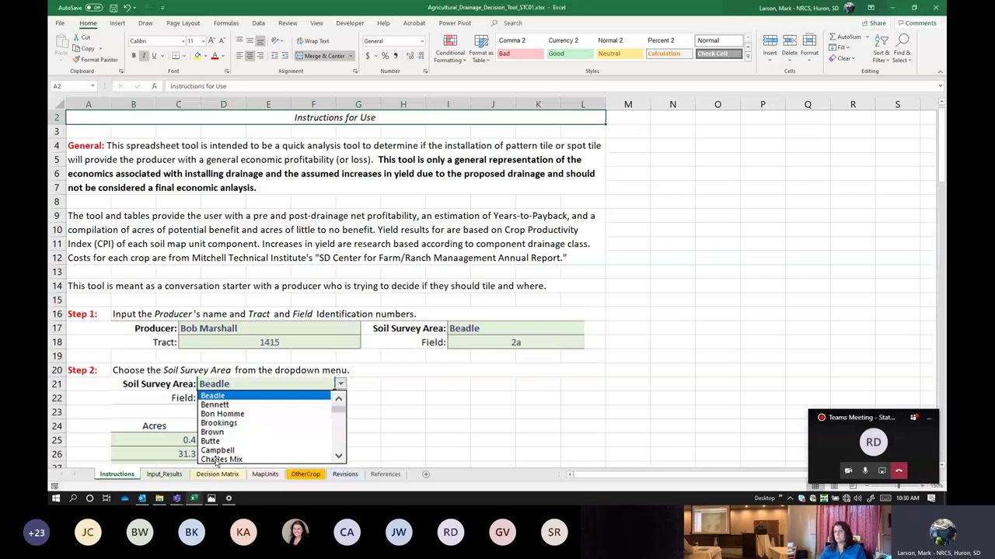
Examine the Web Soil Survey map and map unit legend in Photos and return to the Excel drainage workbook.
{"action": "key", "text": "alt+Tab"}
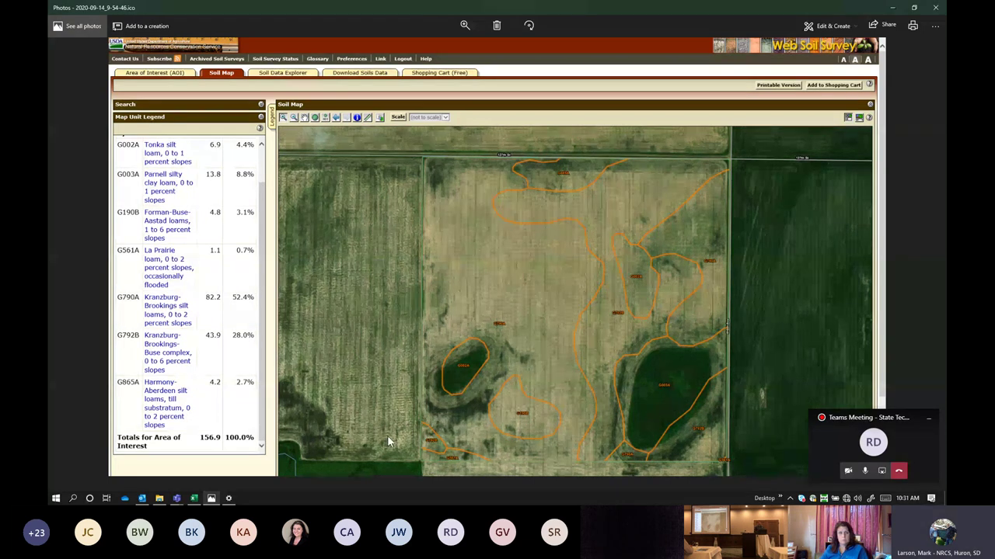
{"action": "mouse_move", "coordinate": [194, 500]}
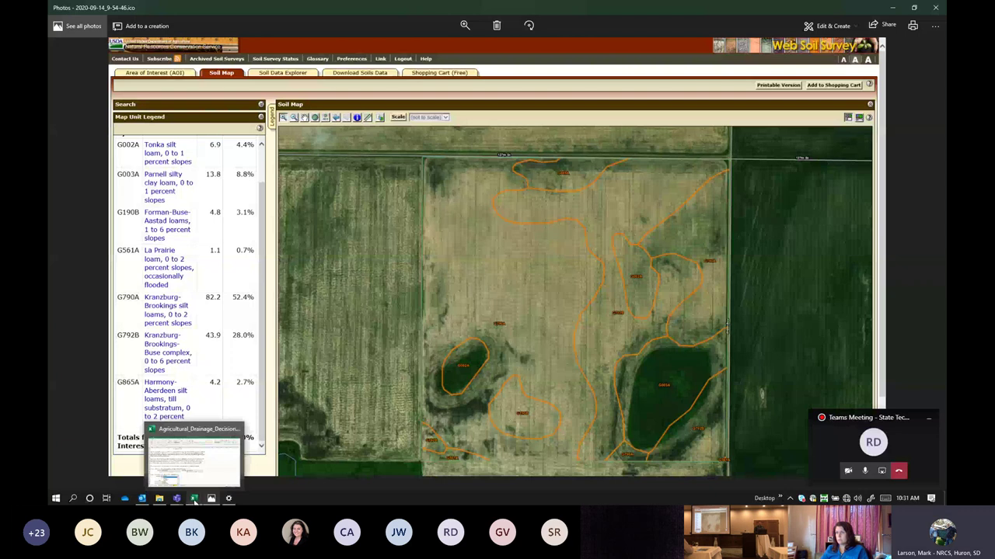
{"action": "left_click", "coordinate": [194, 499]}
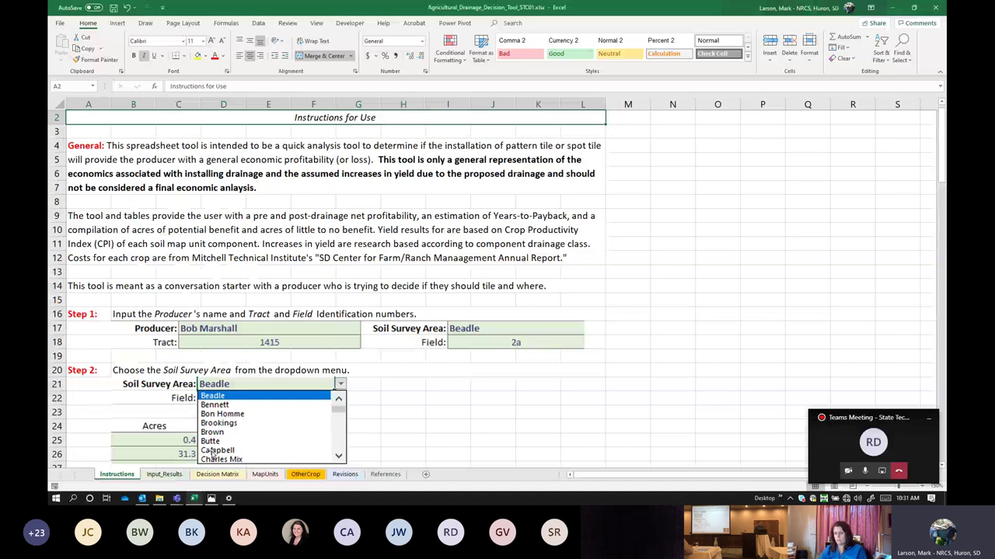
On the Input_Results sheet, examine the choices for the soil survey area and first map unit, and inspect that unit's acres.
{"action": "left_click", "coordinate": [164, 474]}
{"action": "left_click", "coordinate": [380, 113]}
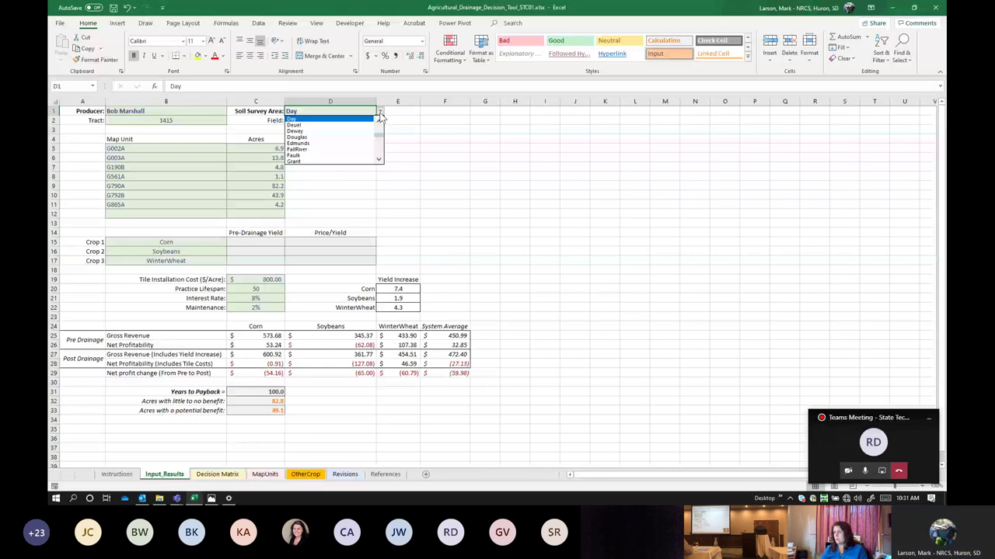
{"action": "left_click", "coordinate": [380, 114]}
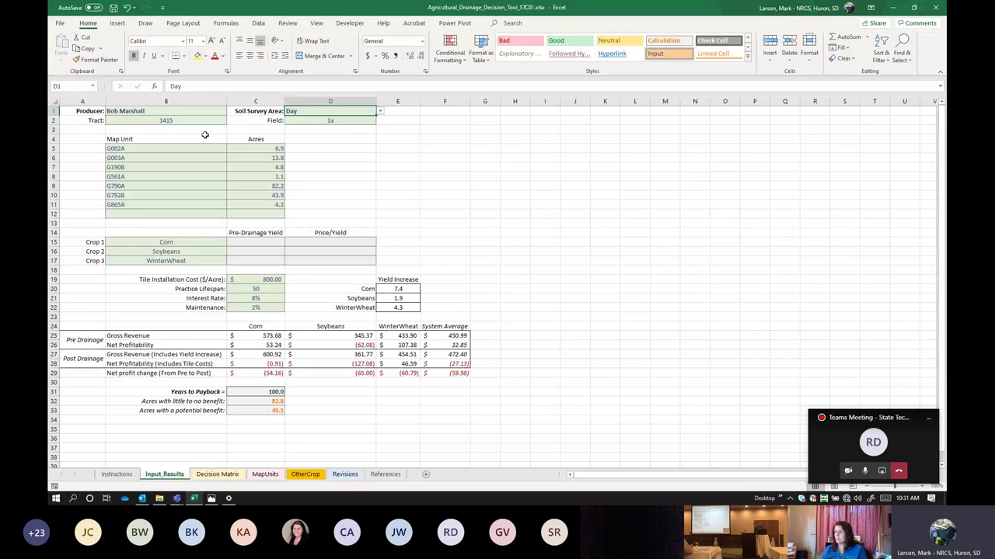
{"action": "left_click", "coordinate": [219, 148]}
{"action": "left_click", "coordinate": [231, 148]}
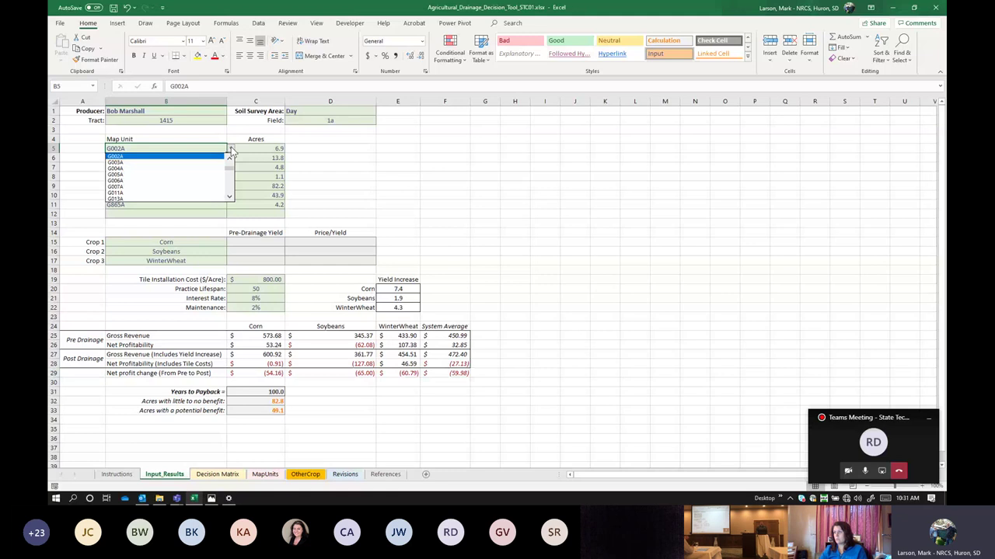
{"action": "left_click", "coordinate": [265, 150]}
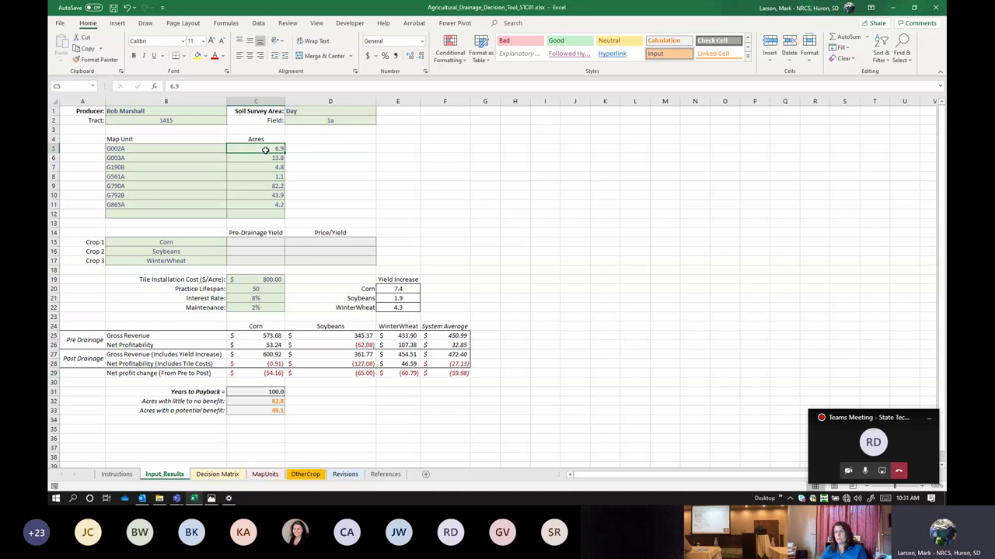
Examine the crop choices available for Crop 1 and inspect its pre-drainage yield cell.
{"action": "left_click", "coordinate": [174, 242]}
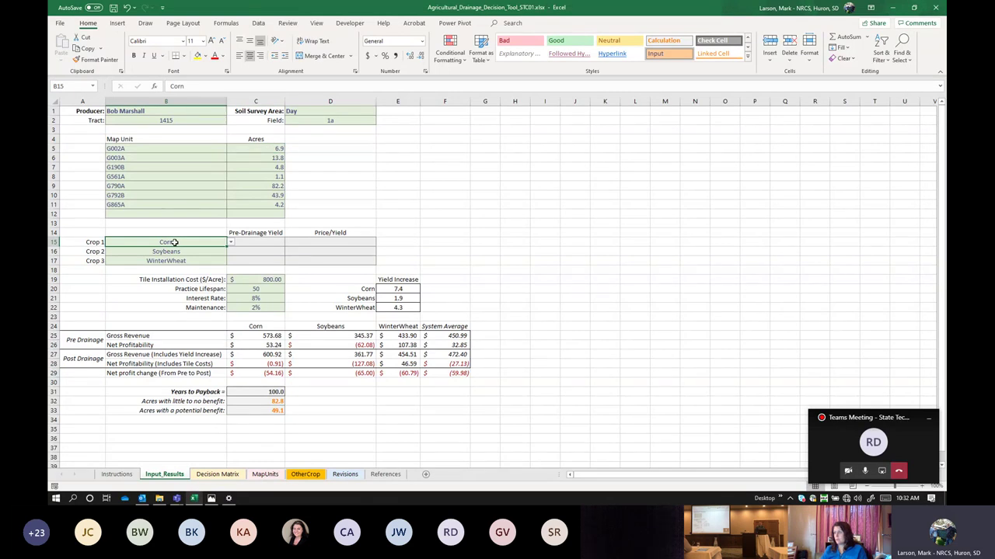
{"action": "left_click", "coordinate": [230, 244]}
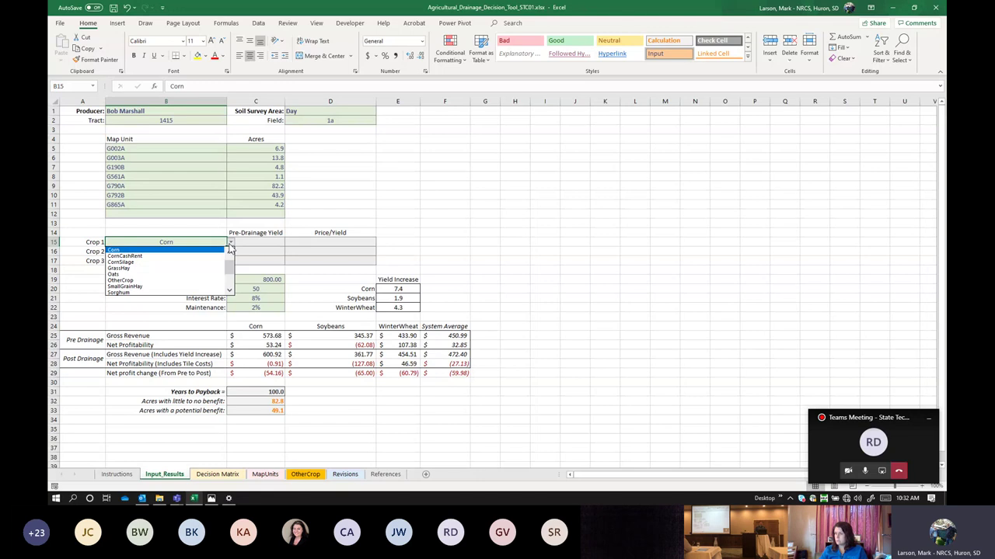
{"action": "scroll", "coordinate": [230, 247], "scroll_direction": "down", "scroll_amount": 2}
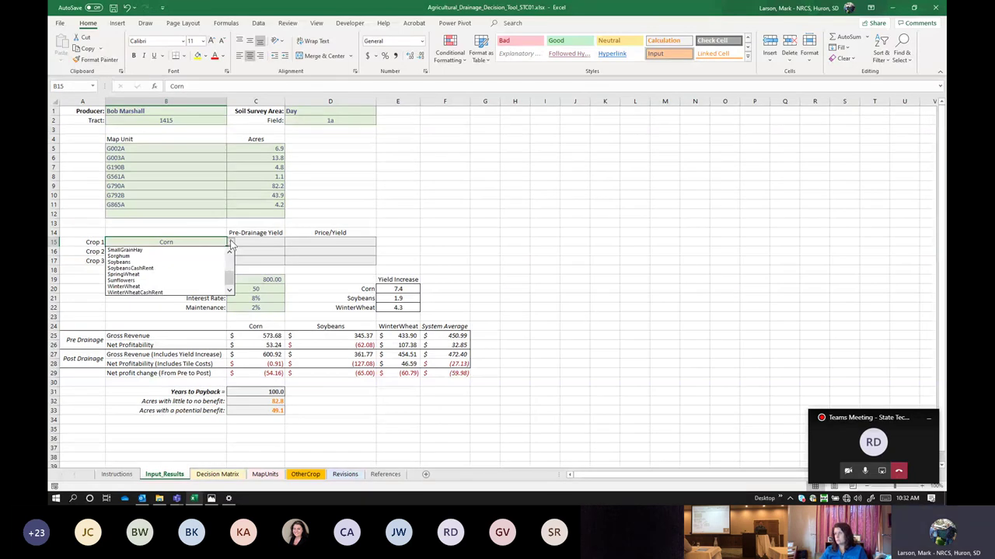
{"action": "left_click", "coordinate": [259, 242]}
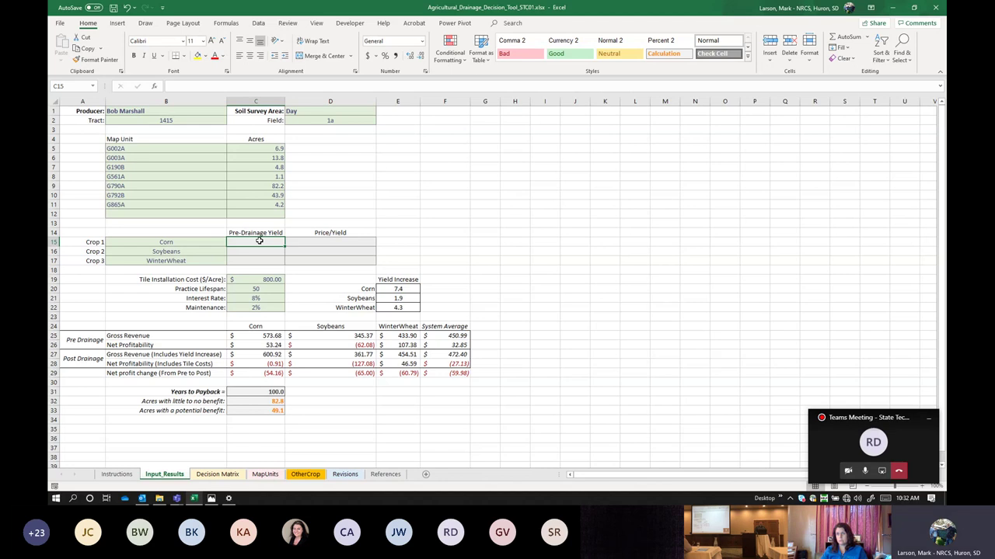
{"action": "left_click", "coordinate": [258, 22]}
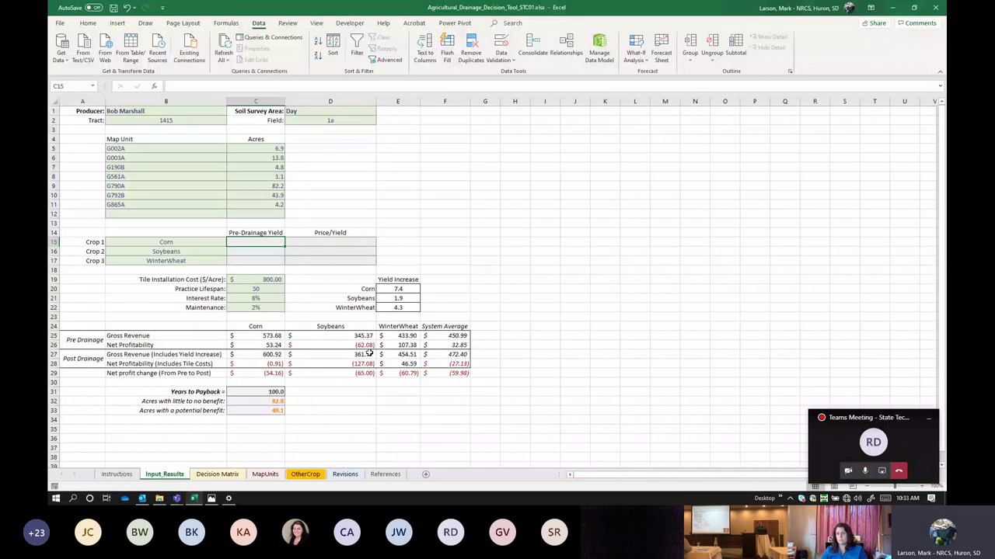
Inspect the tile installation cost, practice lifespan, interest rate and maintenance inputs.
{"action": "key", "text": "Down"}
{"action": "key", "text": "Down"}
{"action": "key", "text": "Down"}
{"action": "key", "text": "Down"}
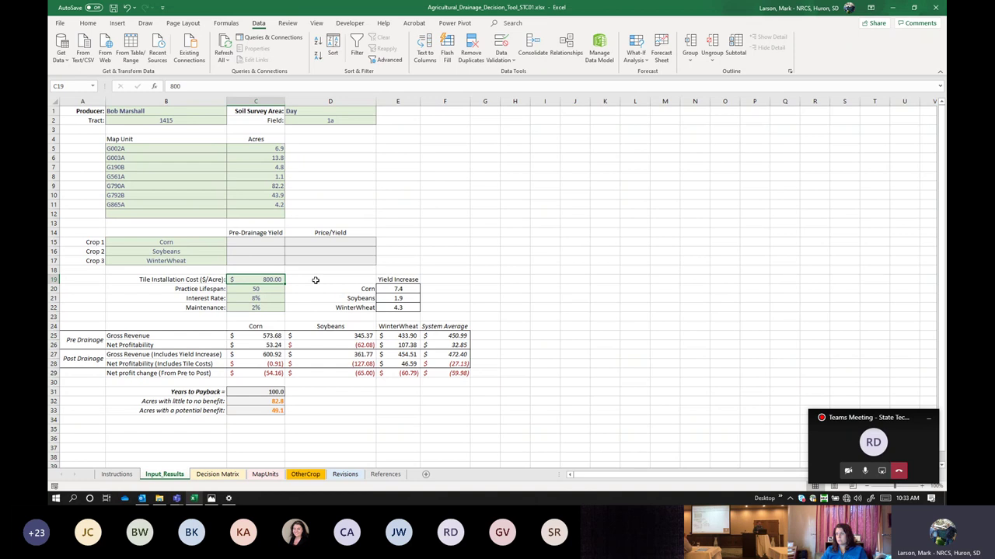
{"action": "key", "text": "Return"}
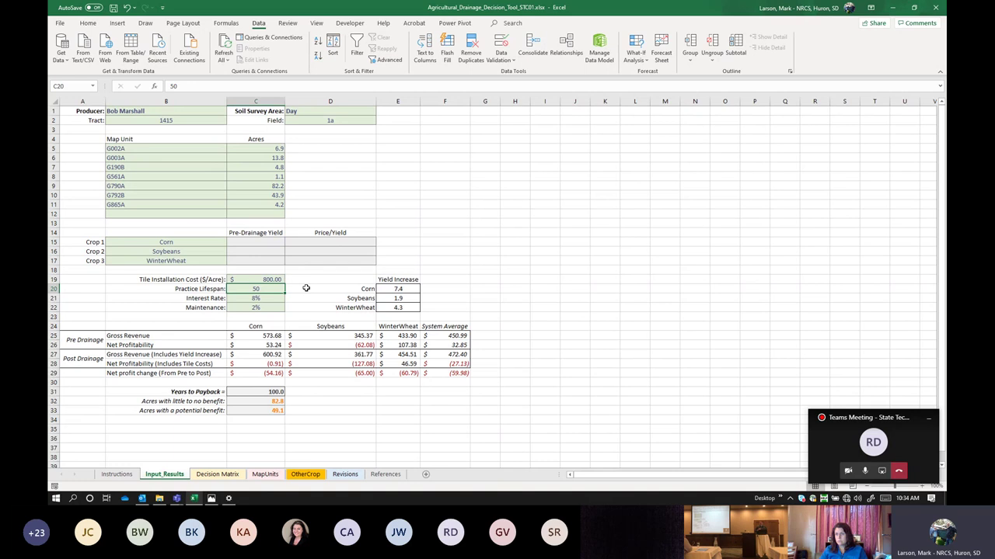
{"action": "key", "text": "Down"}
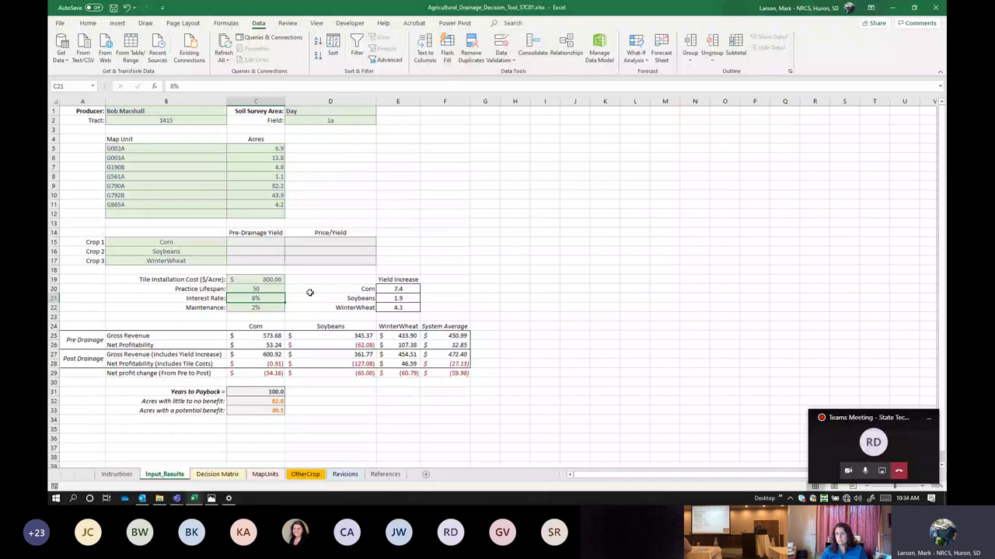
{"action": "left_click", "coordinate": [259, 308]}
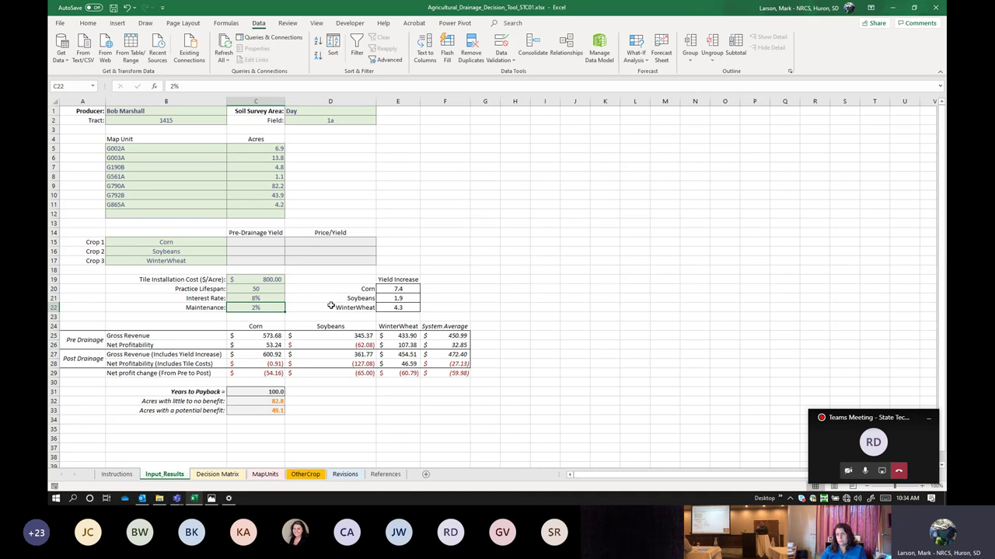
Inspect the corn yield increase and the acres with little to no benefit and with a potential benefit.
{"action": "left_click", "coordinate": [400, 289]}
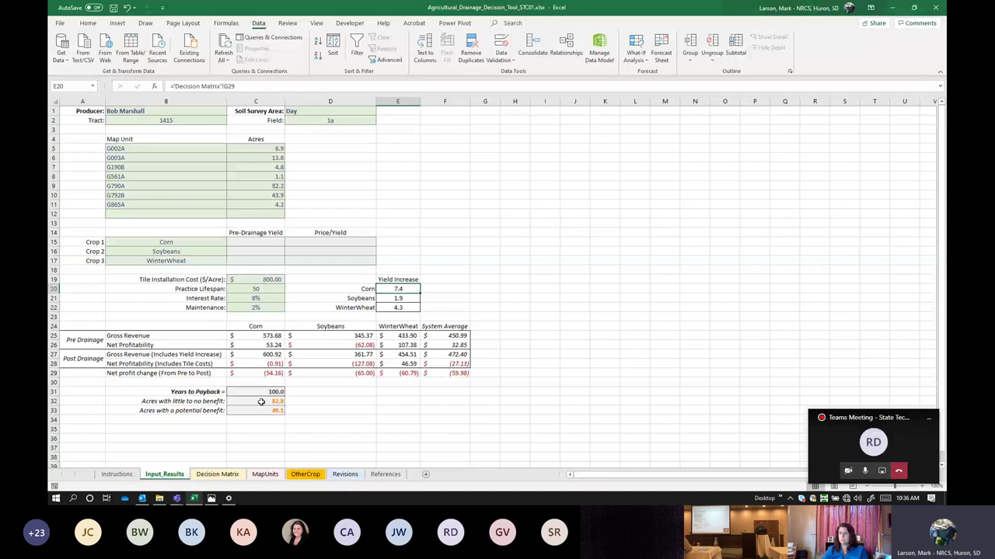
{"action": "left_click", "coordinate": [261, 402]}
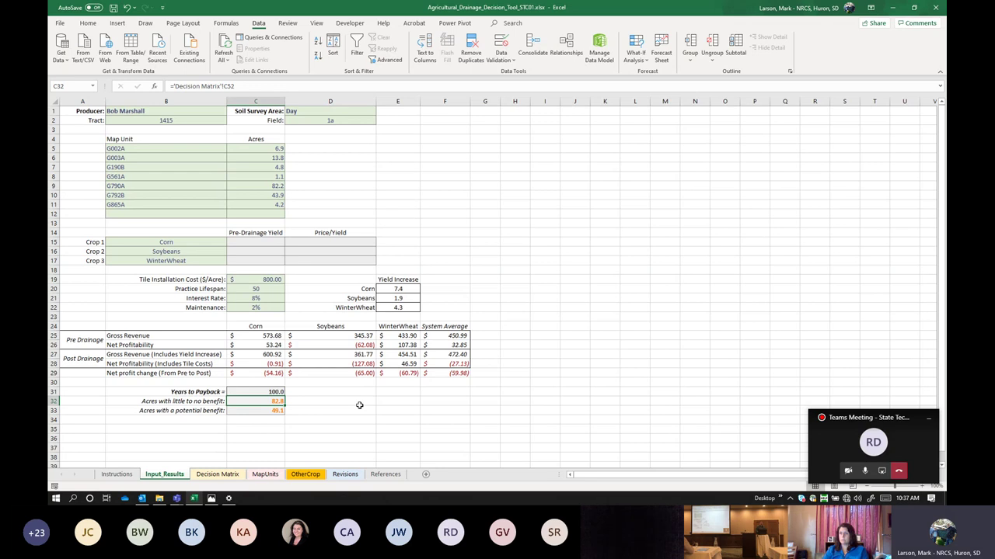
{"action": "left_click", "coordinate": [264, 412]}
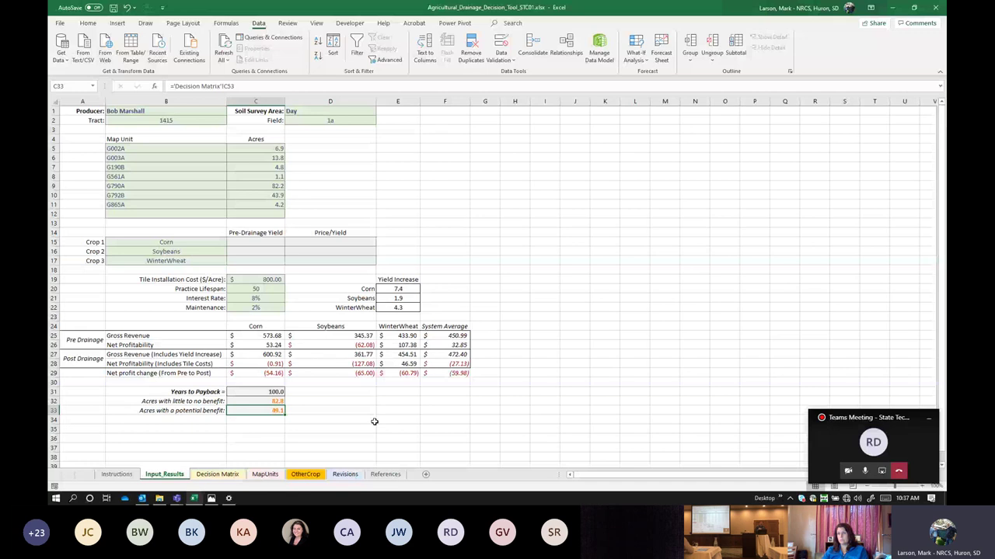
On the Decision Matrix sheet, examine the percent yield increases per drainage class and the cost, income and payback sections.
{"action": "left_click", "coordinate": [220, 476]}
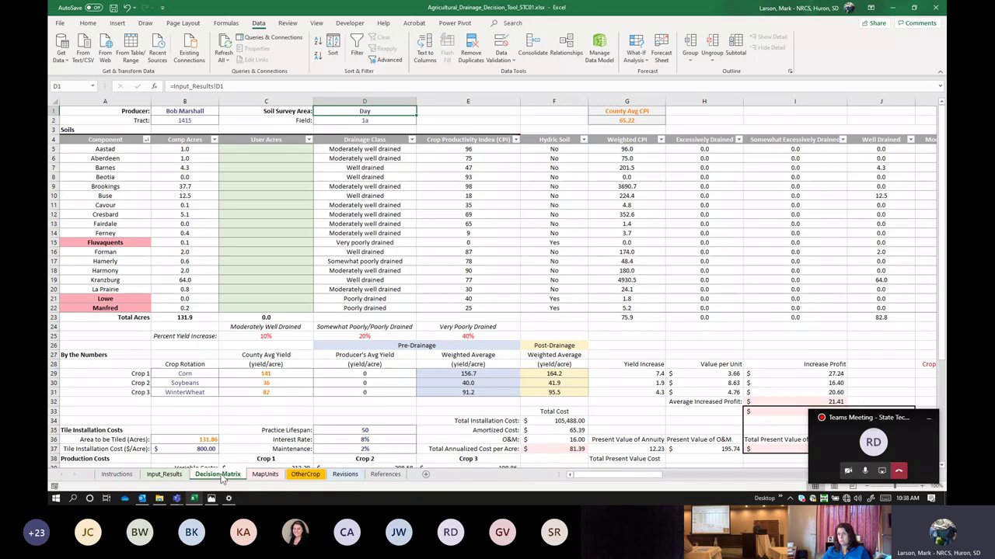
{"action": "left_click", "coordinate": [263, 337]}
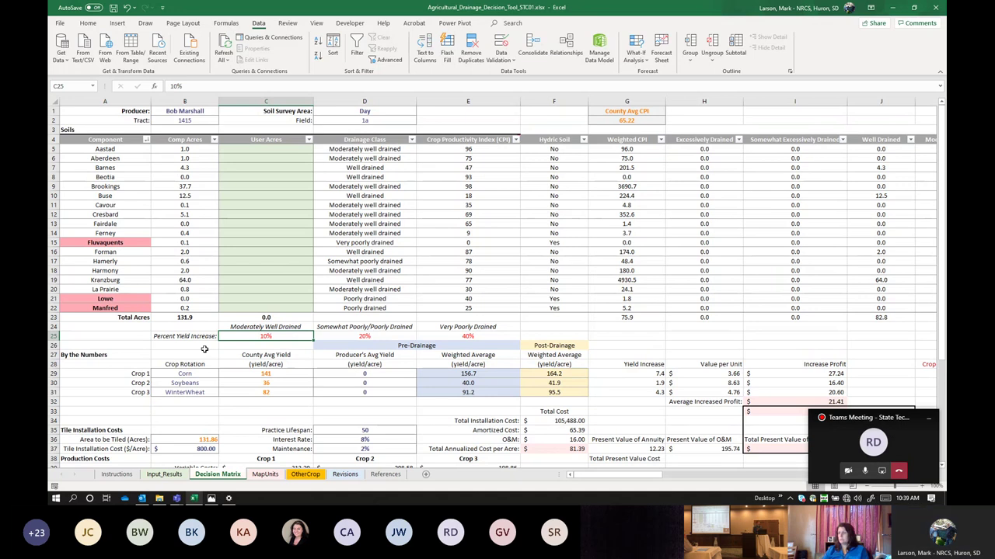
{"action": "key", "text": "Right"}
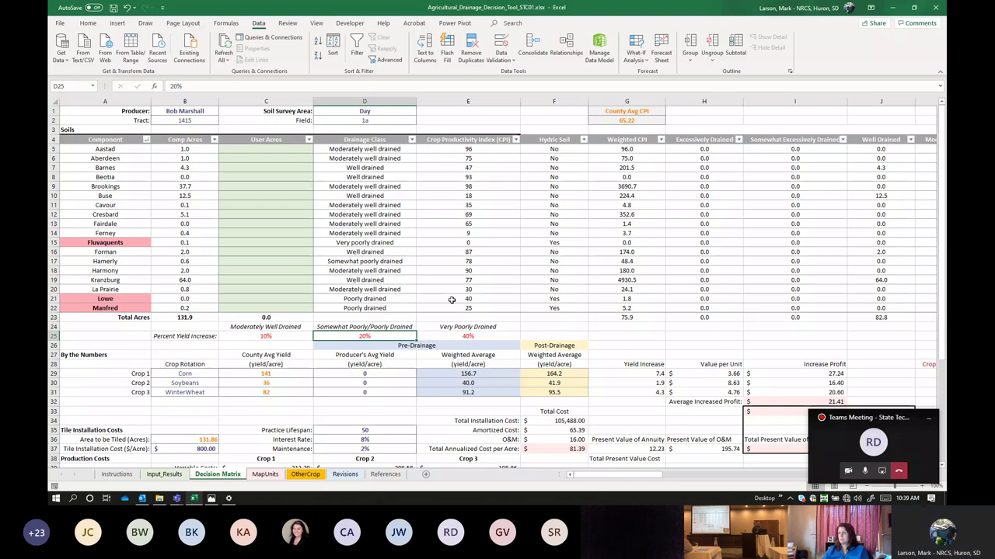
{"action": "key", "text": "Right"}
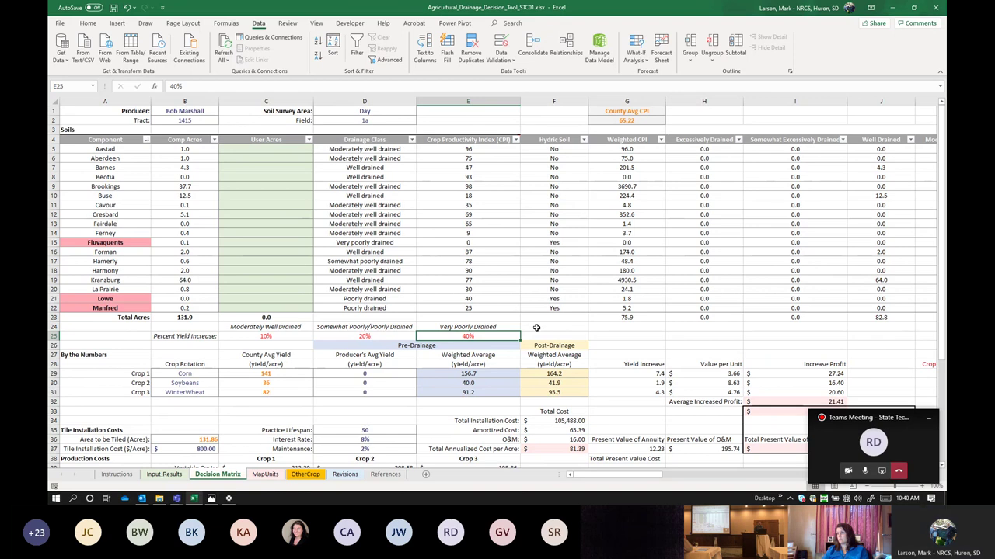
{"action": "scroll", "coordinate": [536, 327], "scroll_direction": "down", "scroll_amount": 4}
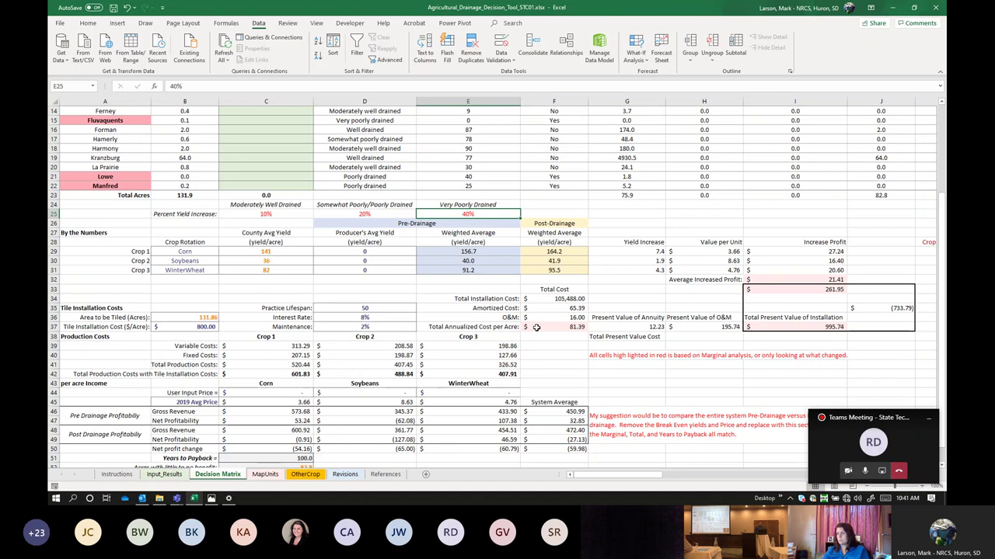
{"action": "scroll", "coordinate": [536, 327], "scroll_direction": "down", "scroll_amount": 1}
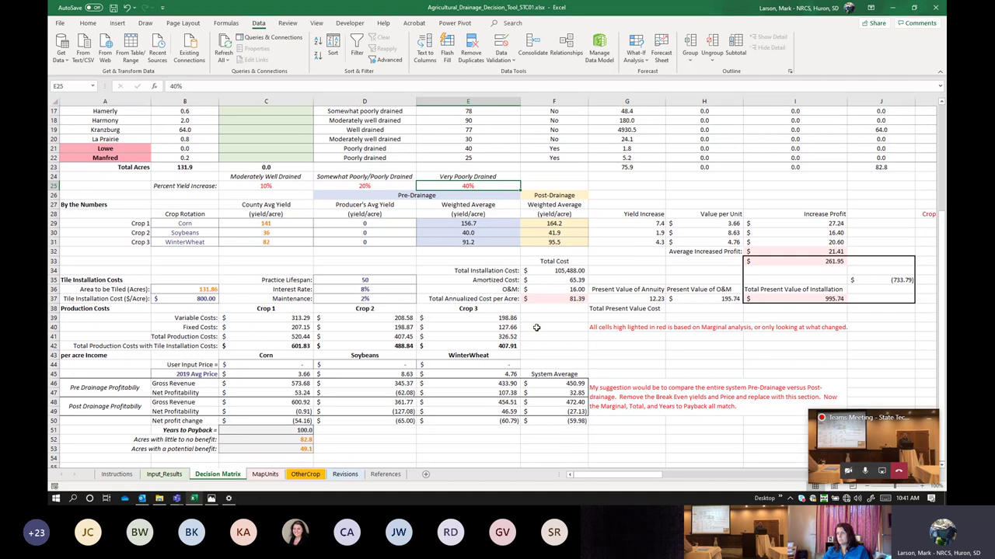
{"action": "scroll", "coordinate": [411, 352], "scroll_direction": "down", "scroll_amount": 1}
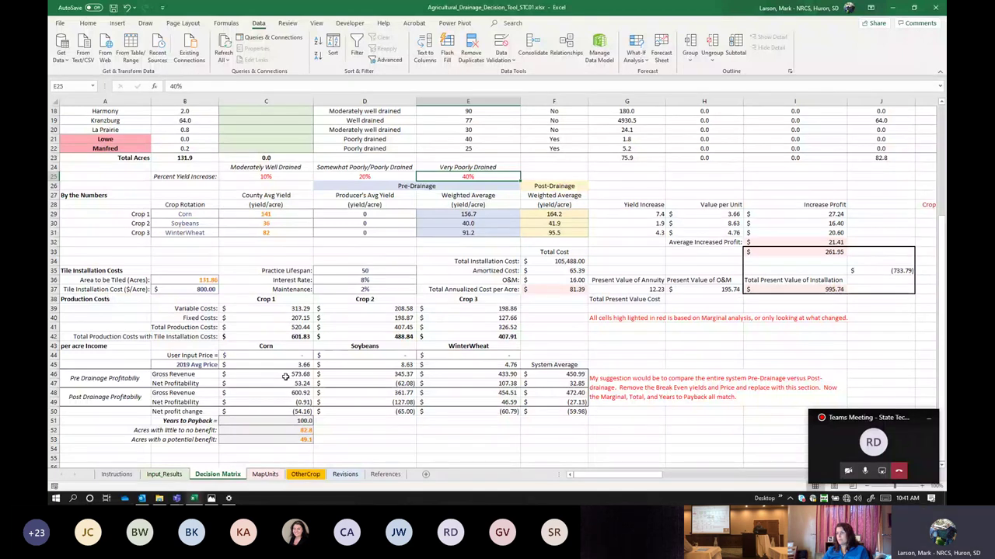
On the Input_Results sheet, set corn's pre-drainage yield to 190 and its price to 4.10.
{"action": "left_click", "coordinate": [166, 475]}
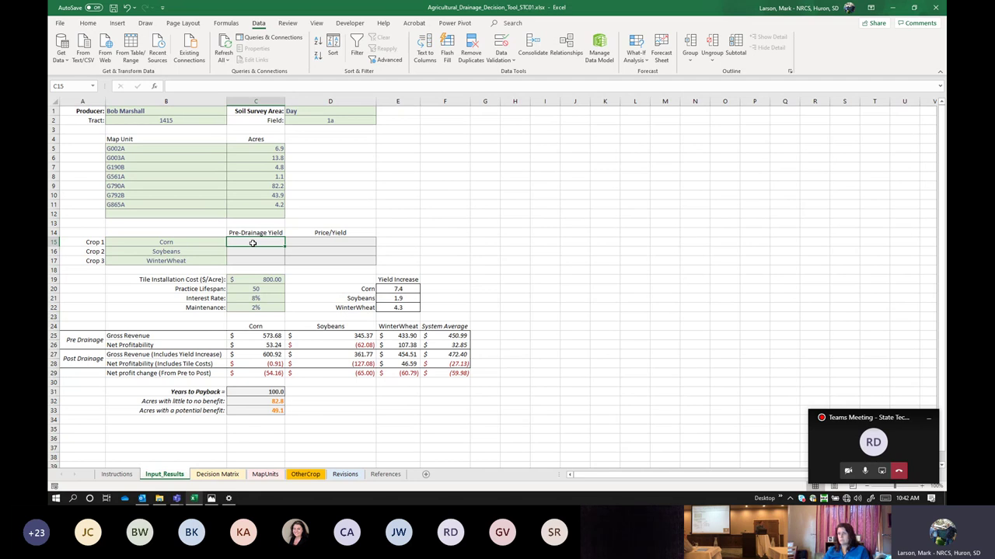
{"action": "type", "text": "190"}
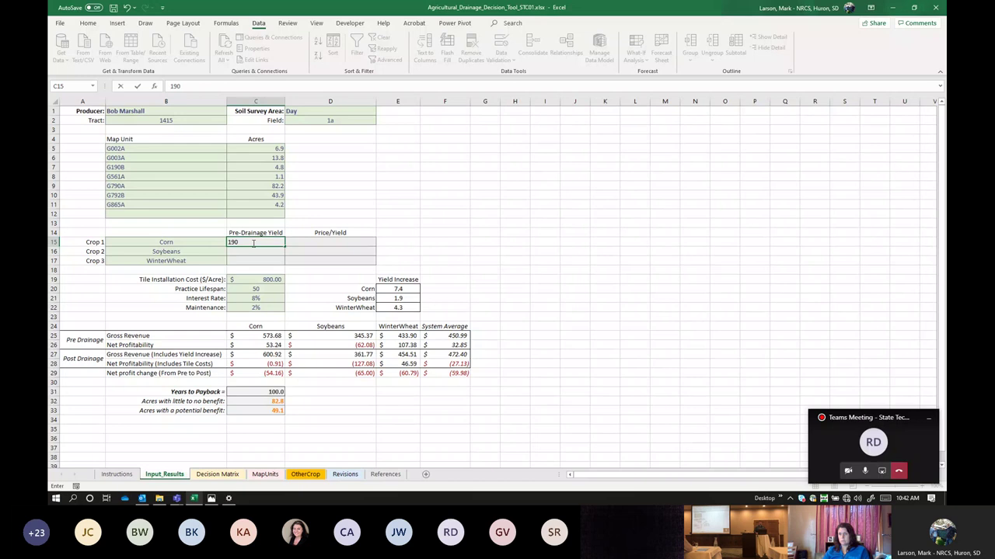
{"action": "key", "text": "Return"}
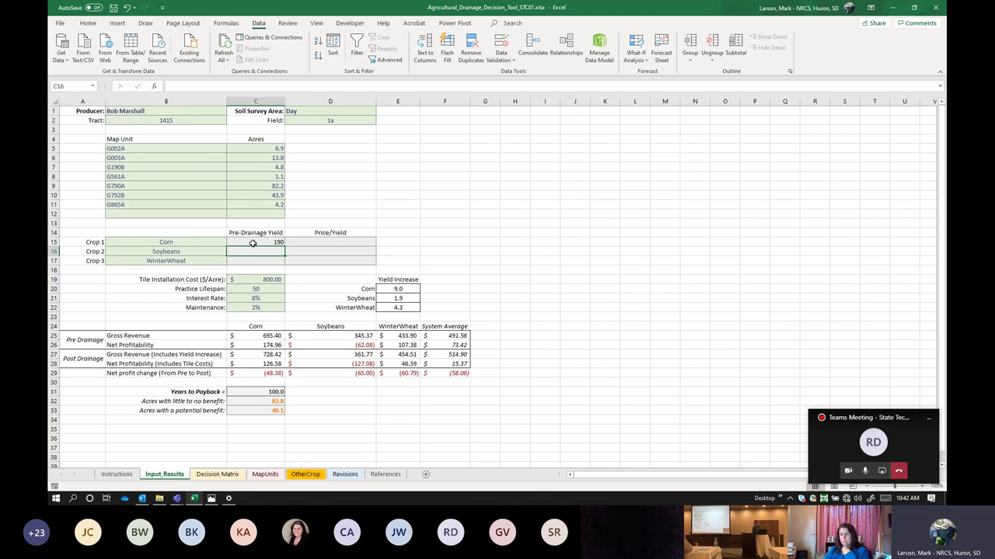
{"action": "left_click", "coordinate": [332, 243]}
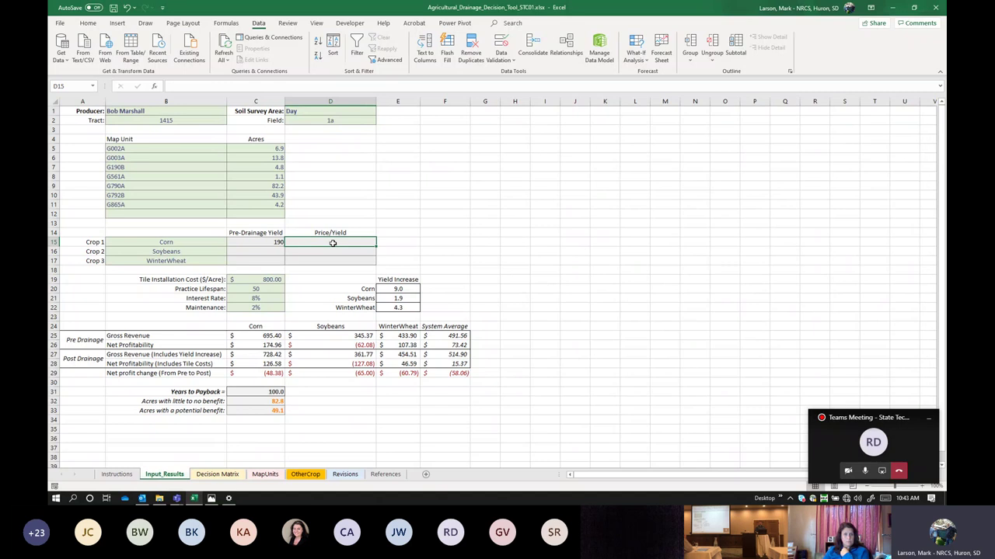
{"action": "type", "text": "4.1"}
{"action": "key", "text": "Return"}
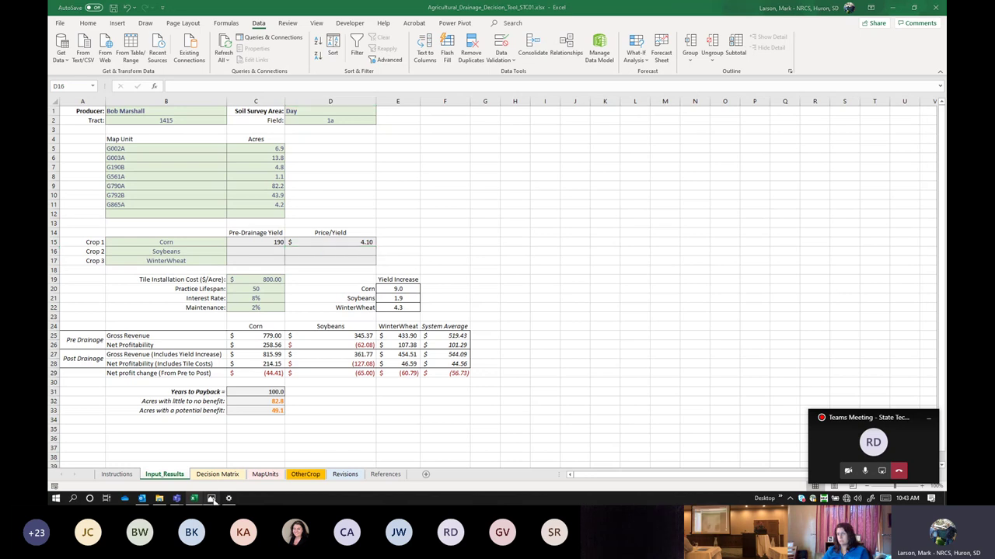
View the next soil map screenshot in Photos and open the workbook Agricultural_Drainage_Decision_Tool_STC02.xlsx in Excel.
{"action": "key", "text": "alt+Tab"}
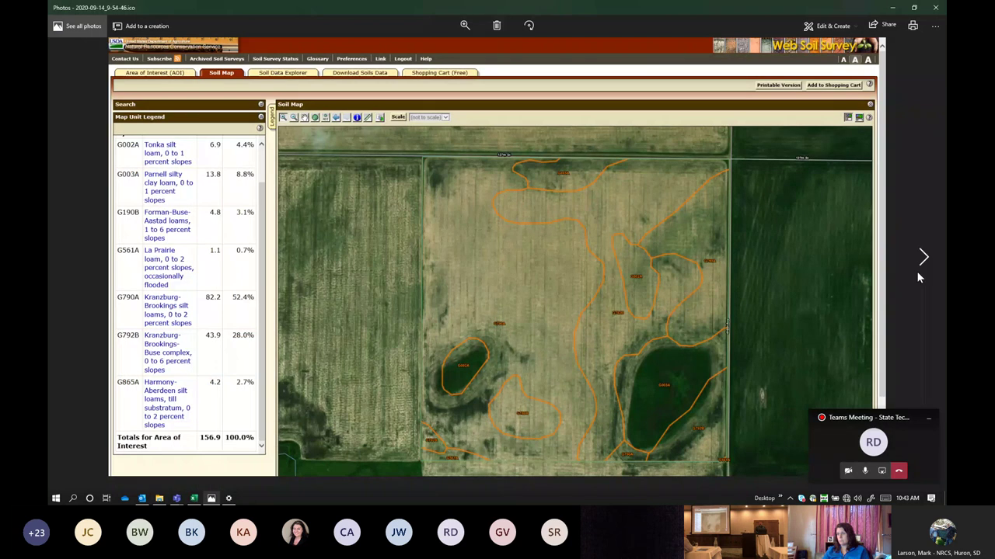
{"action": "left_click", "coordinate": [918, 278]}
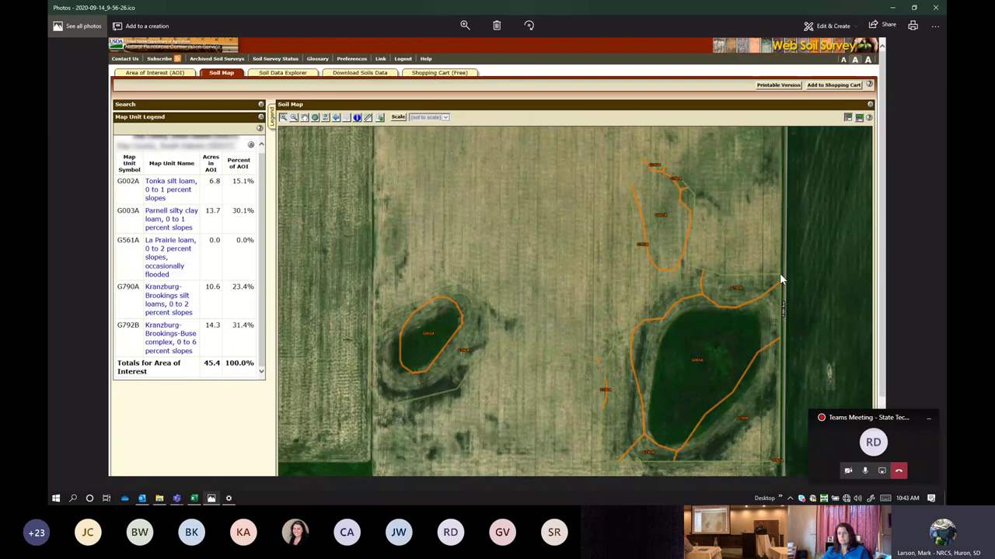
{"action": "key", "text": "alt+Tab"}
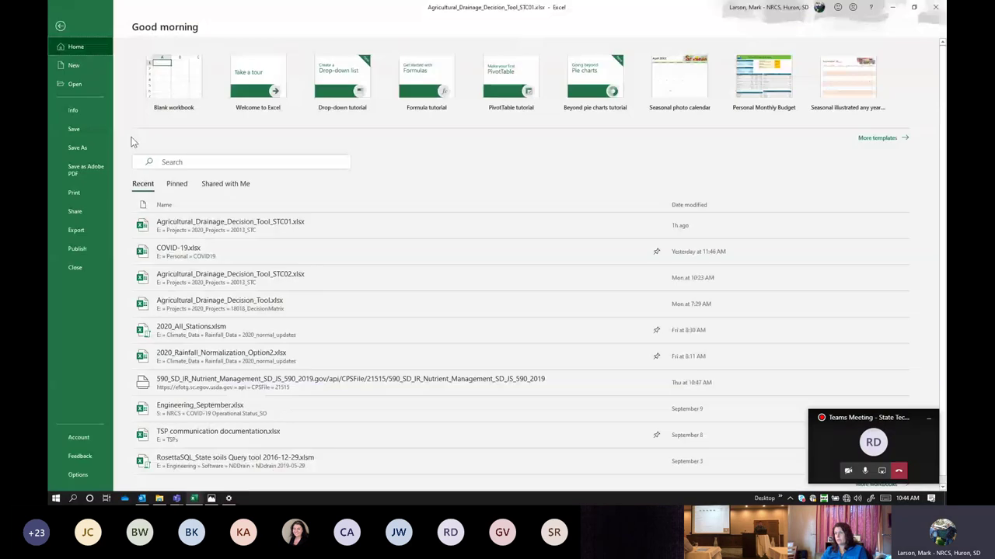
{"action": "left_click", "coordinate": [188, 233]}
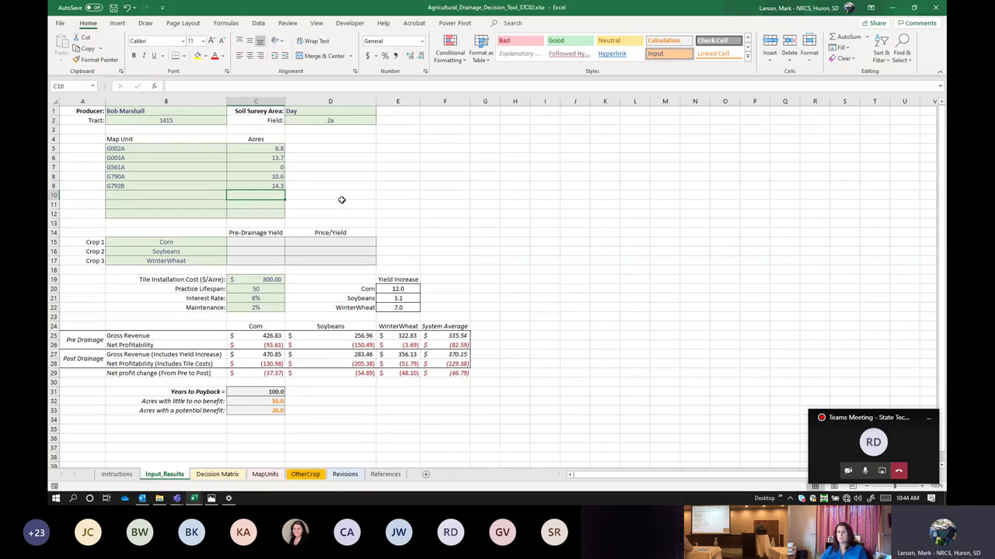
Set corn's pre-drainage yield to 210 and its price to 4.25 for field 2a.
{"action": "left_click", "coordinate": [262, 242]}
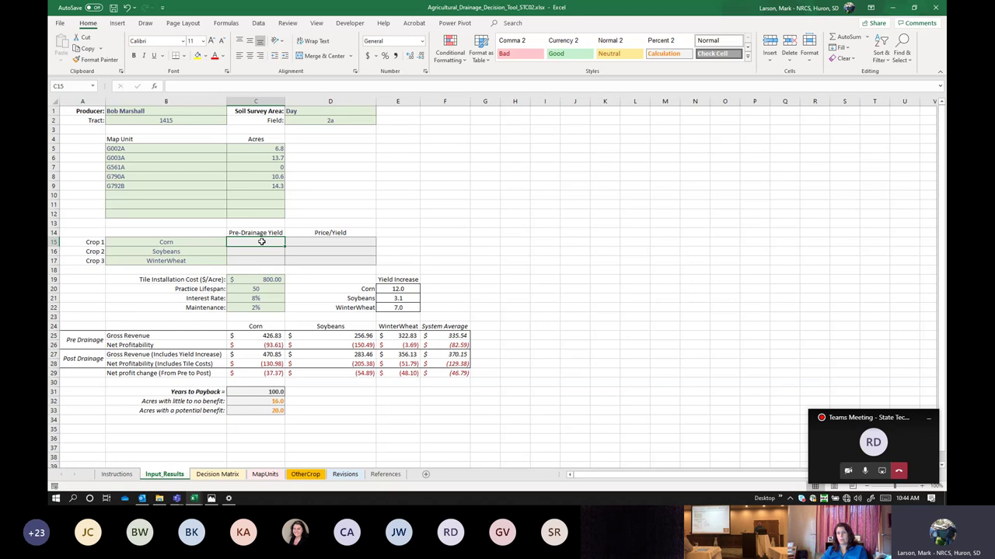
{"action": "type", "text": "210"}
{"action": "key", "text": "Return"}
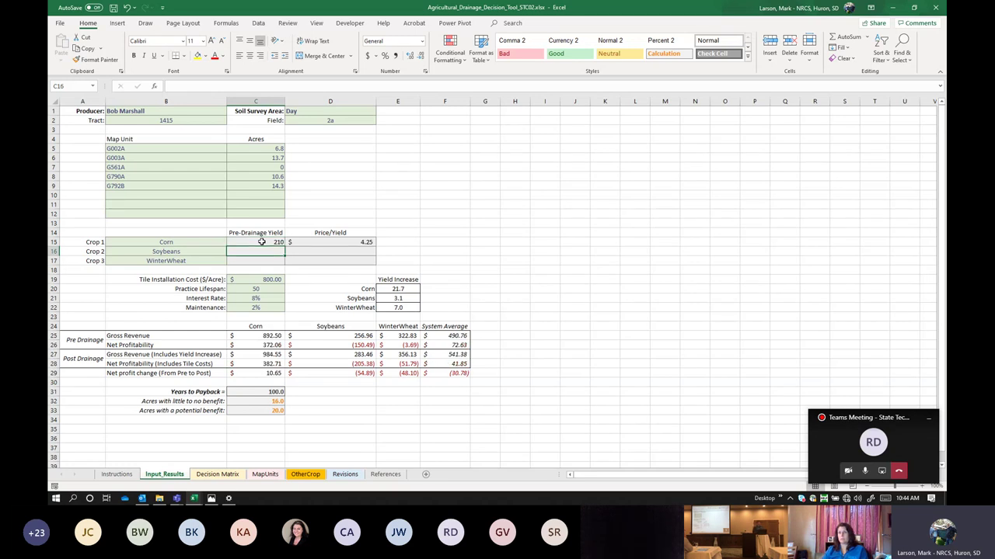